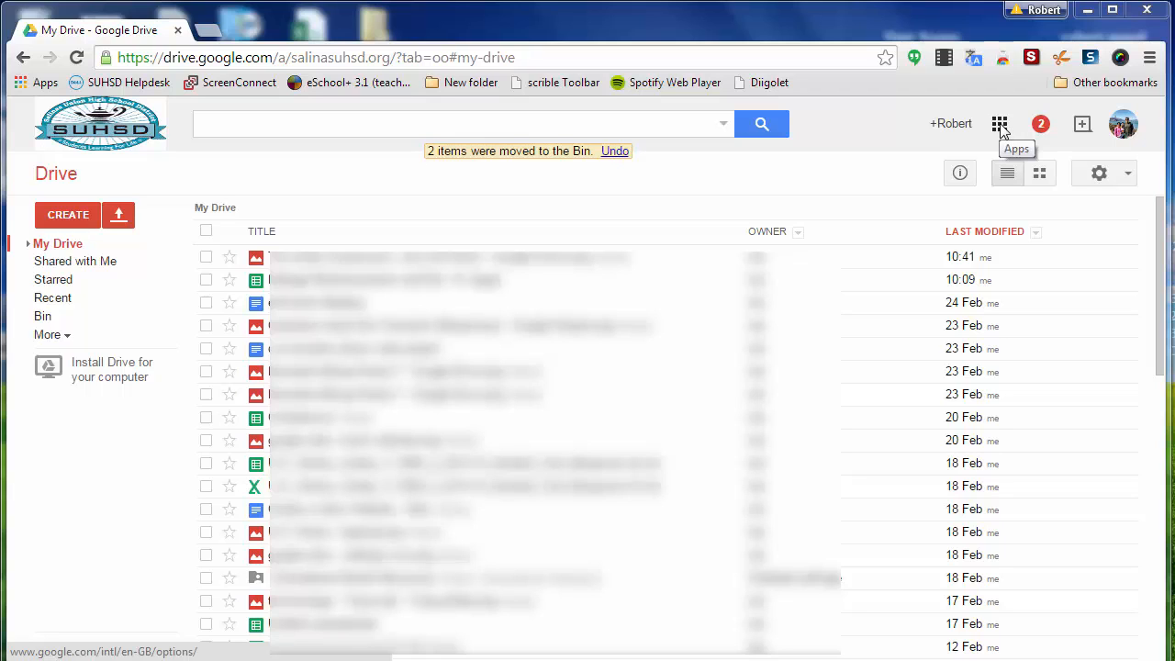
{"action": "left_click", "coordinate": [1001, 127]}
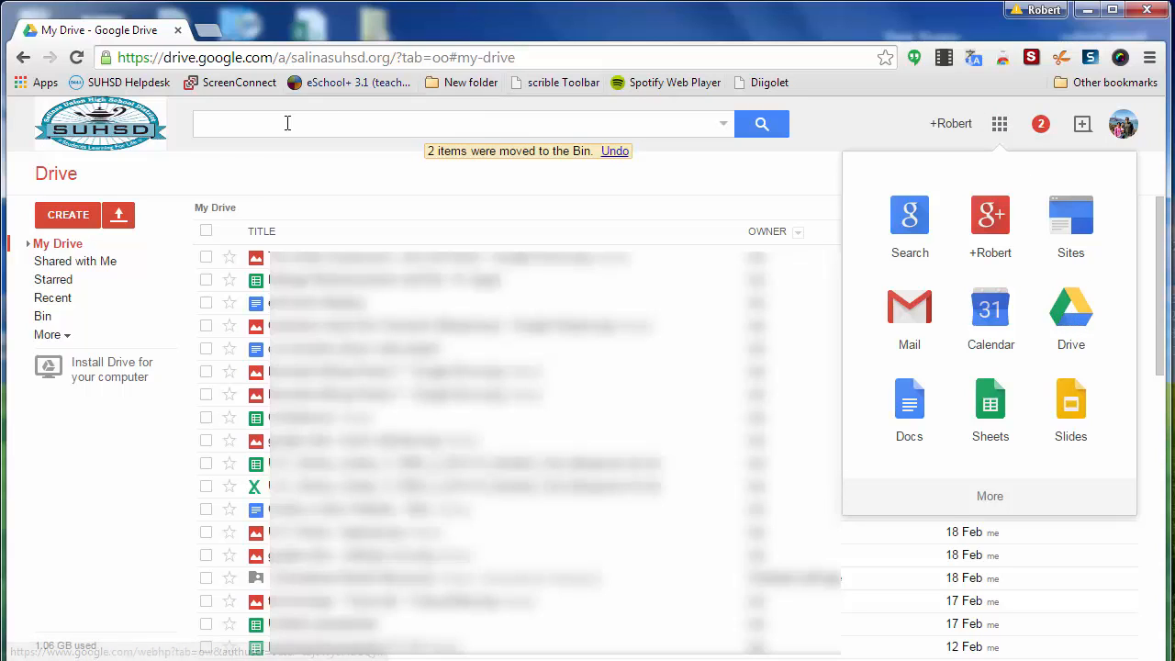
{"action": "left_click", "coordinate": [263, 175]}
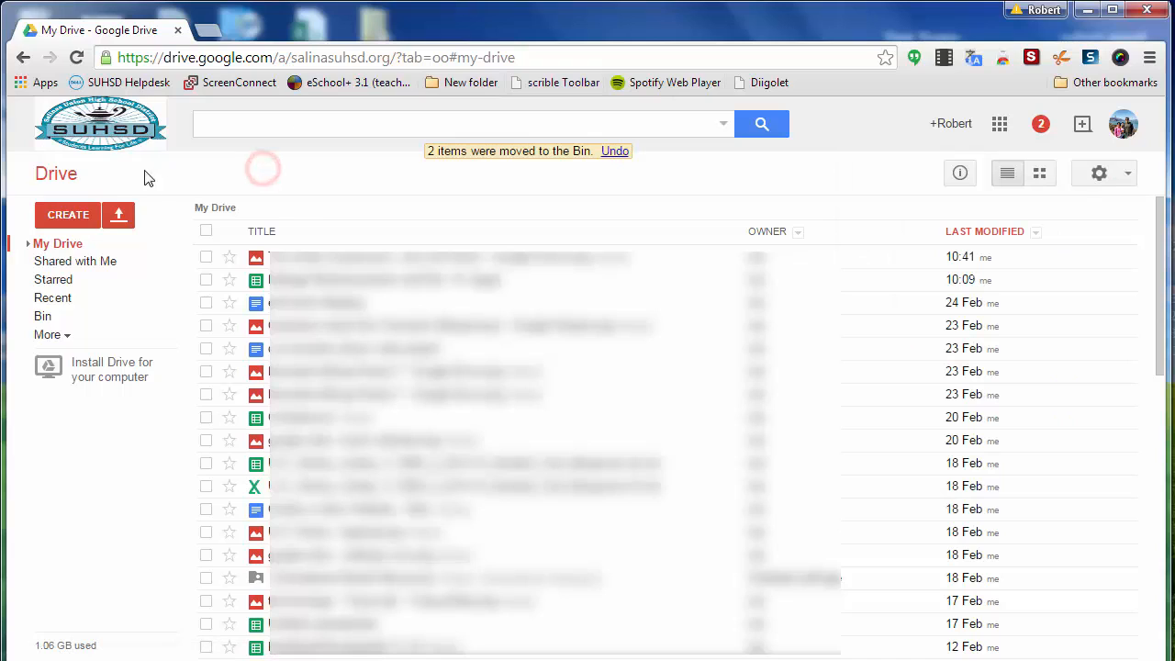
- Create a new Google form titled "Practice form" that does not require Salinas Union HS District login to view
{"action": "left_click", "coordinate": [67, 219]}
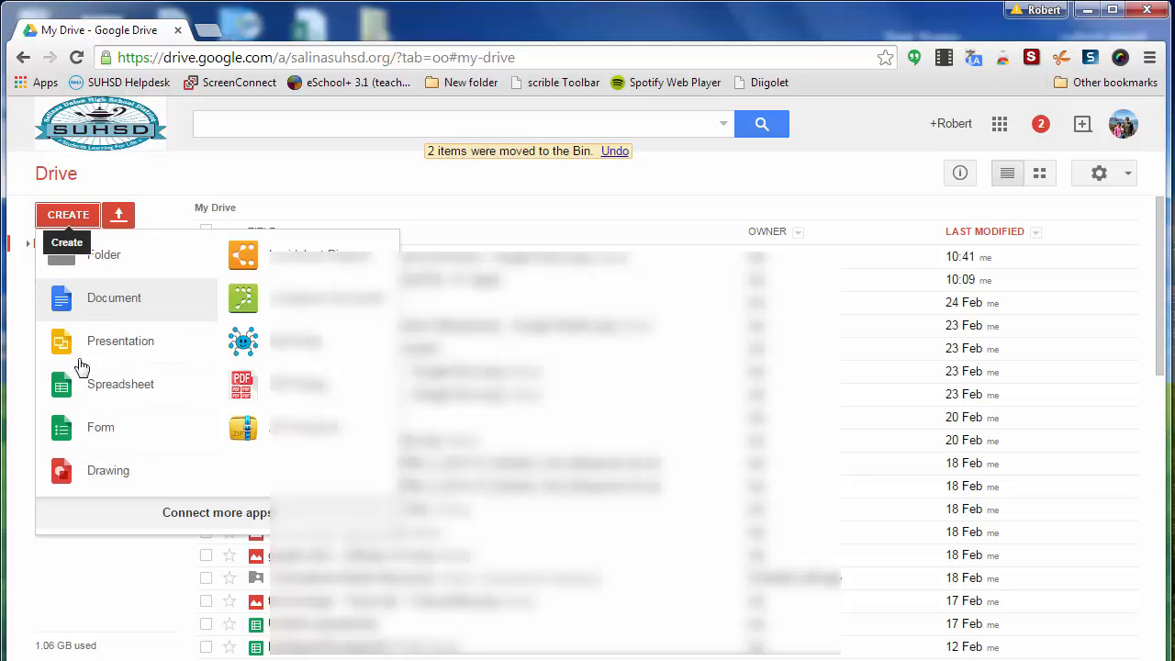
{"action": "left_click", "coordinate": [117, 425]}
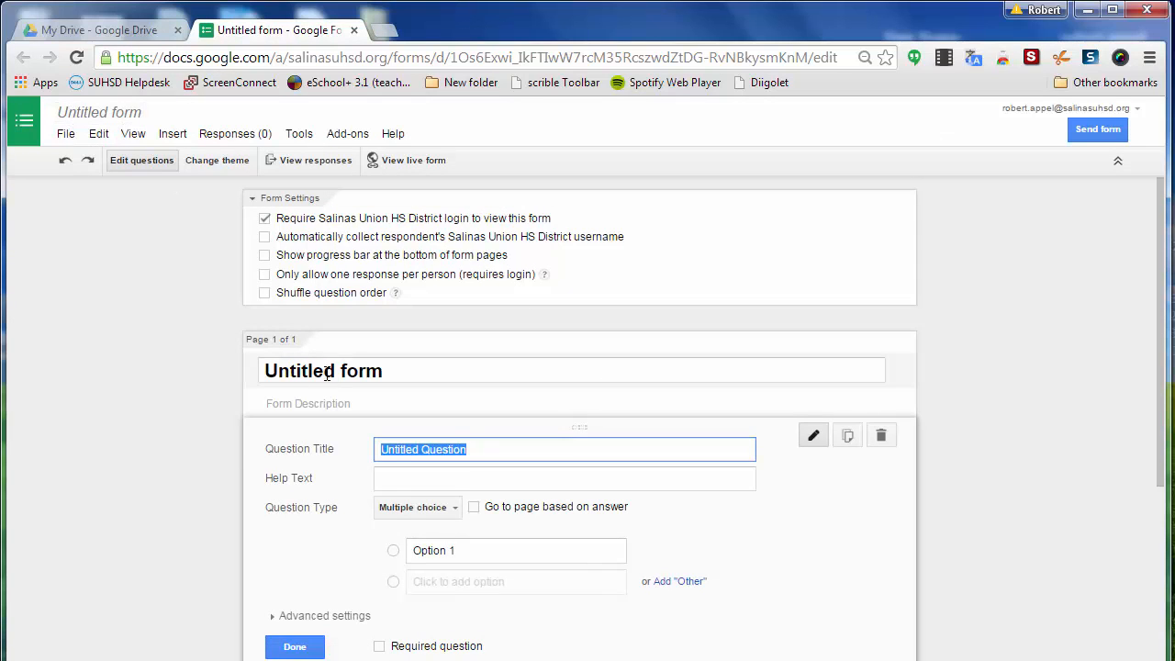
{"action": "left_click_drag", "start_coordinate": [336, 371], "coordinate": [243, 370]}
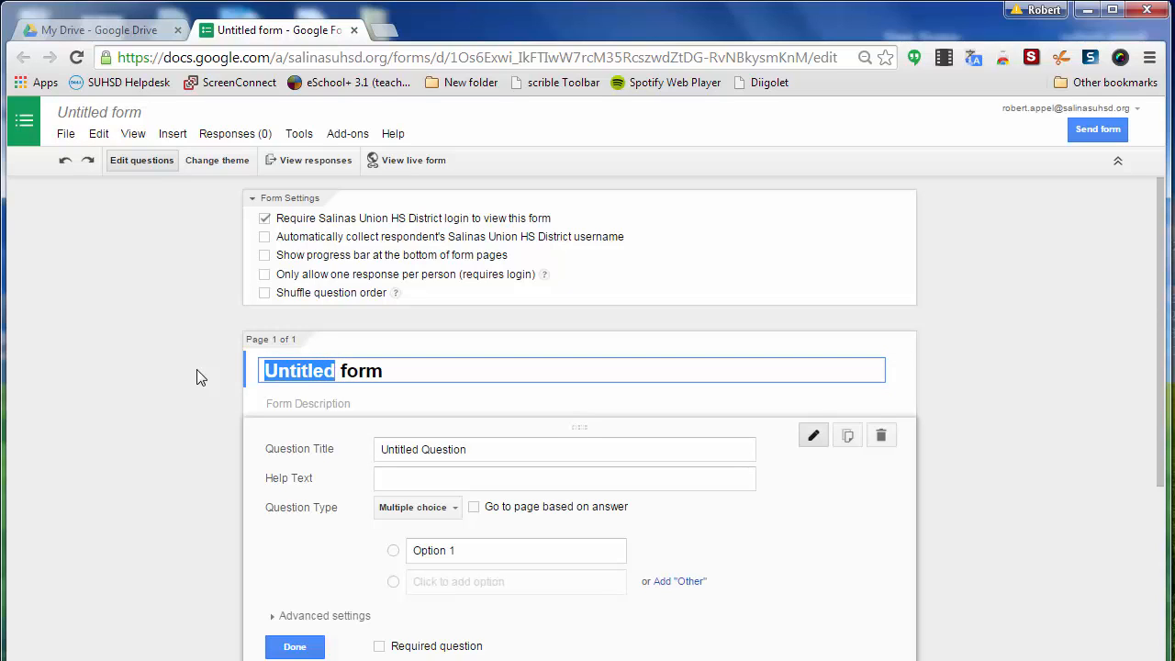
{"action": "type", "text": "Practice"}
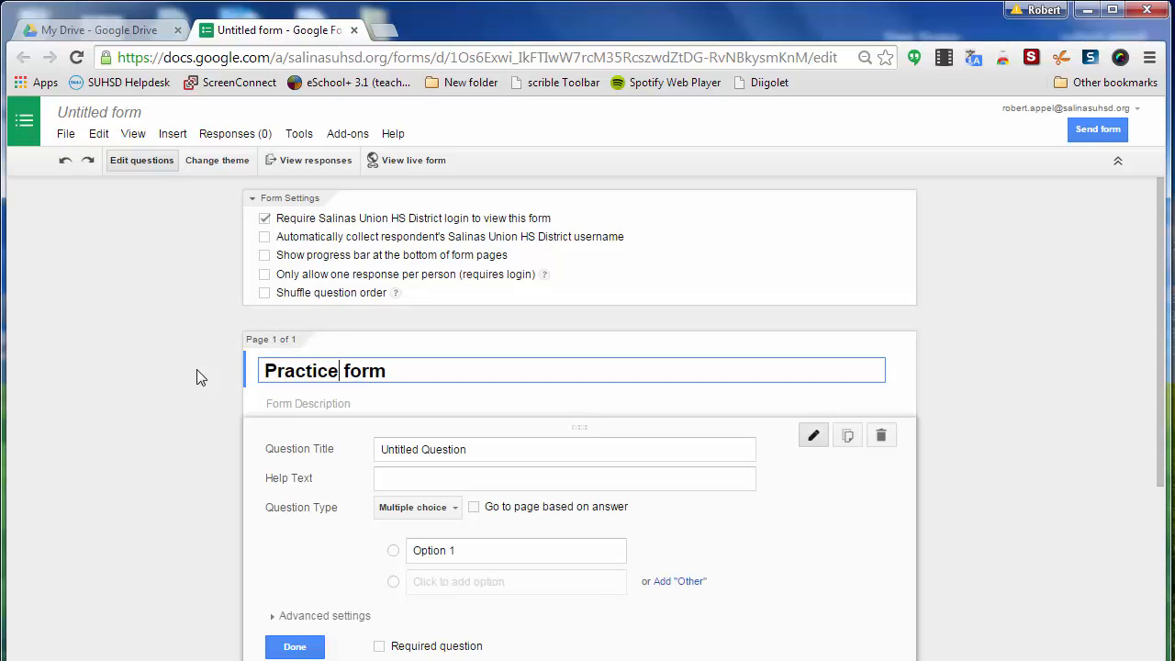
{"action": "left_click", "coordinate": [264, 220]}
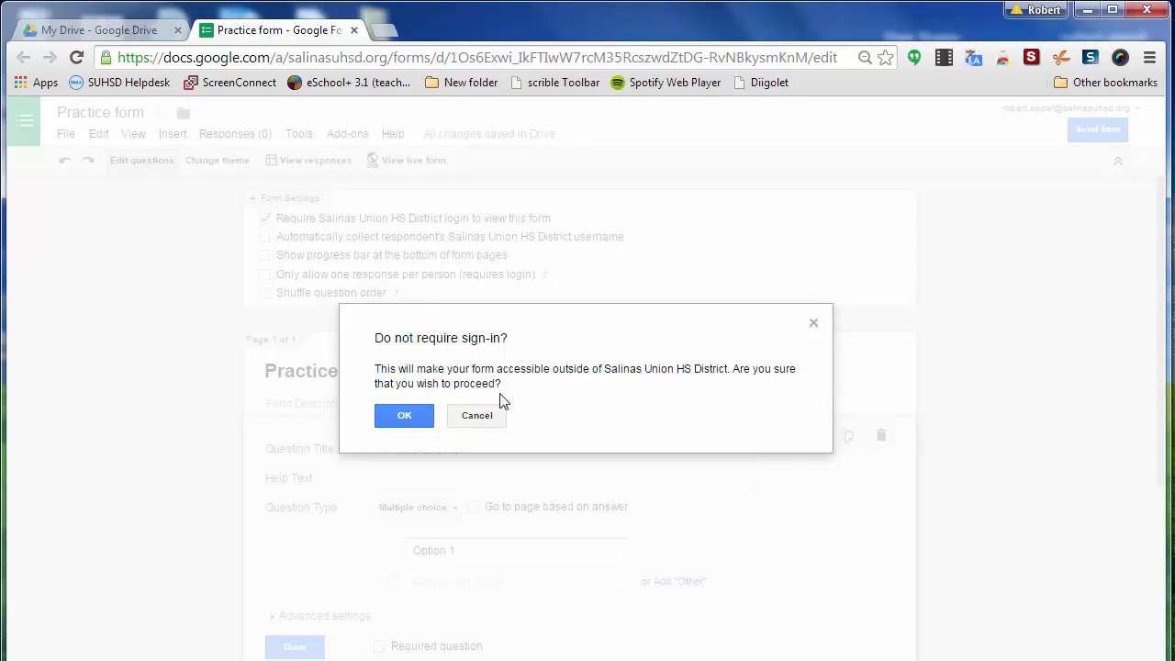
{"action": "left_click", "coordinate": [407, 414]}
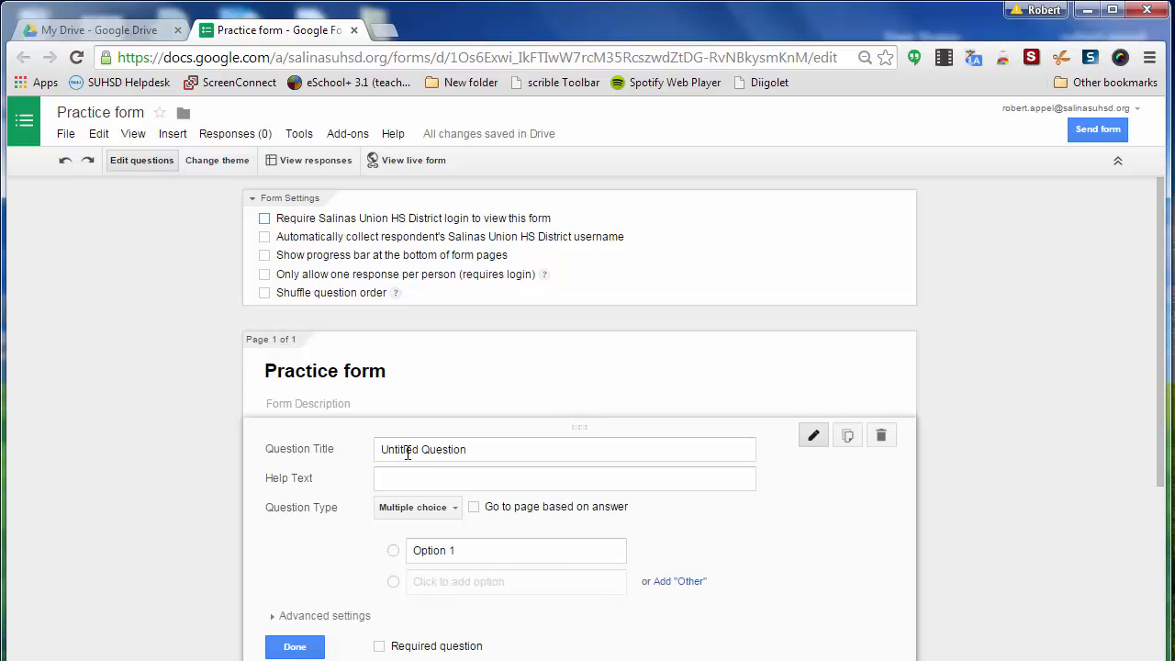
- Title the multiple-choice question "MC Question" and extend its answers to Option 1 through Option 4
{"action": "scroll", "coordinate": [450, 448], "scroll_direction": "down", "scroll_amount": 2}
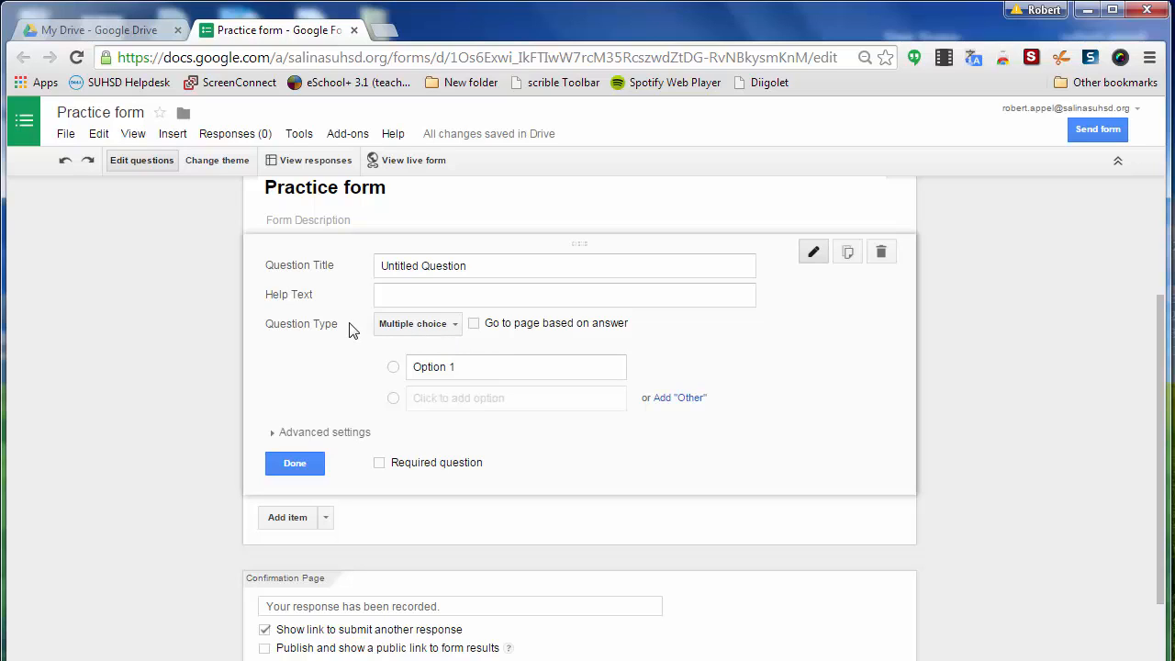
{"action": "double_click", "coordinate": [400, 267]}
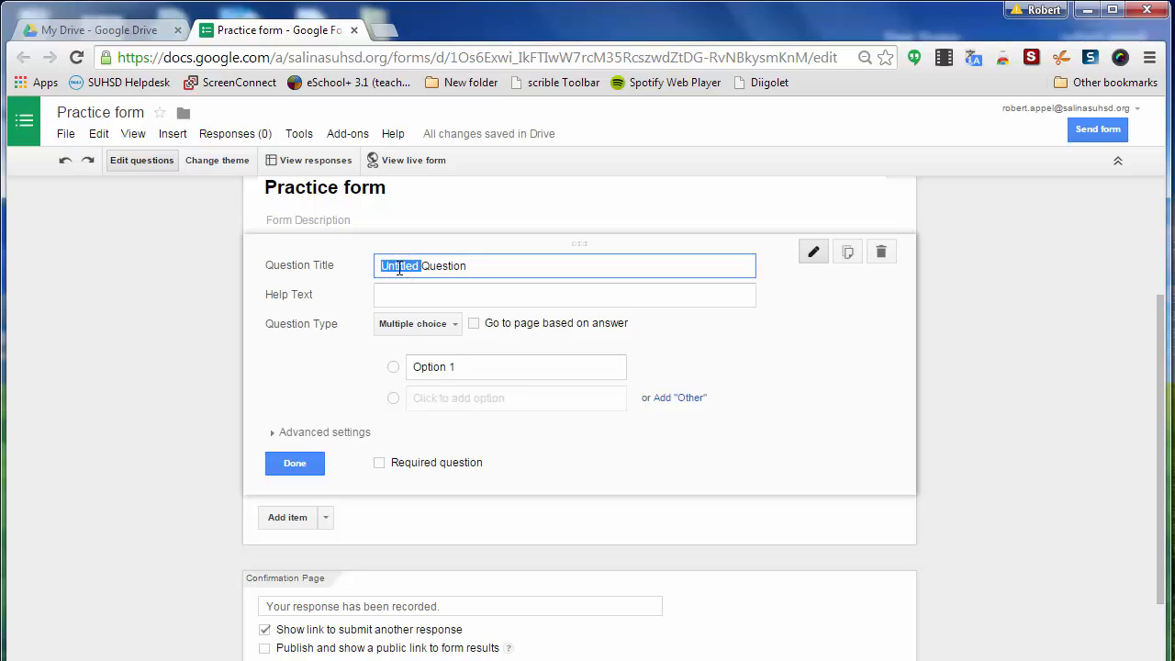
{"action": "type", "text": "MC"}
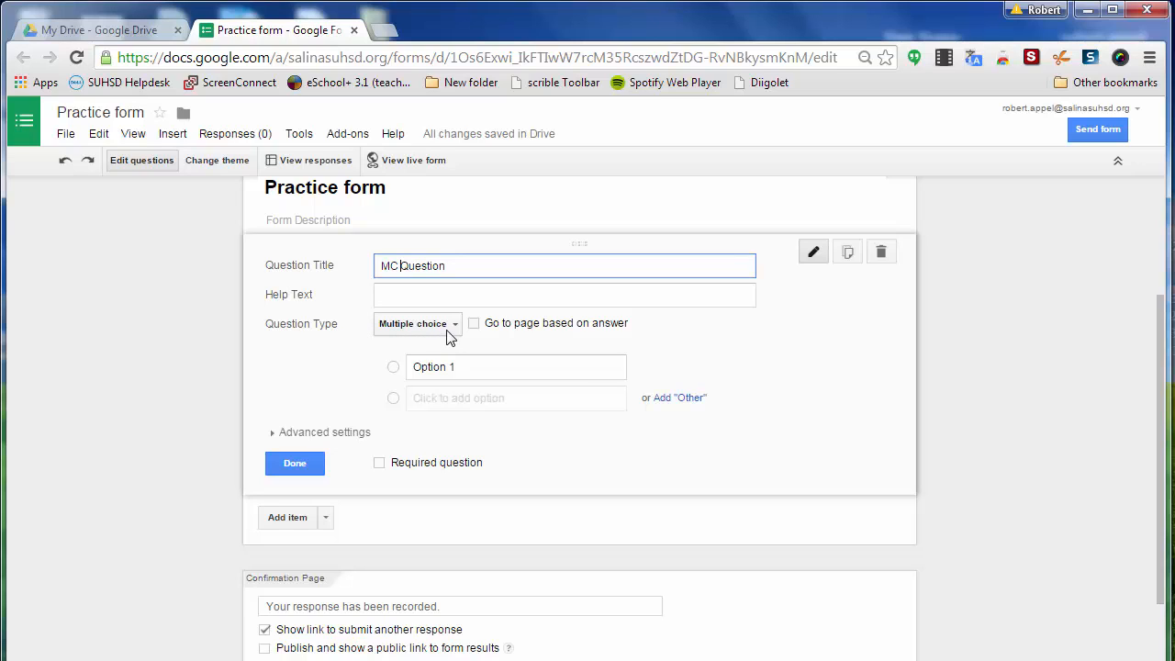
{"action": "left_click", "coordinate": [456, 402]}
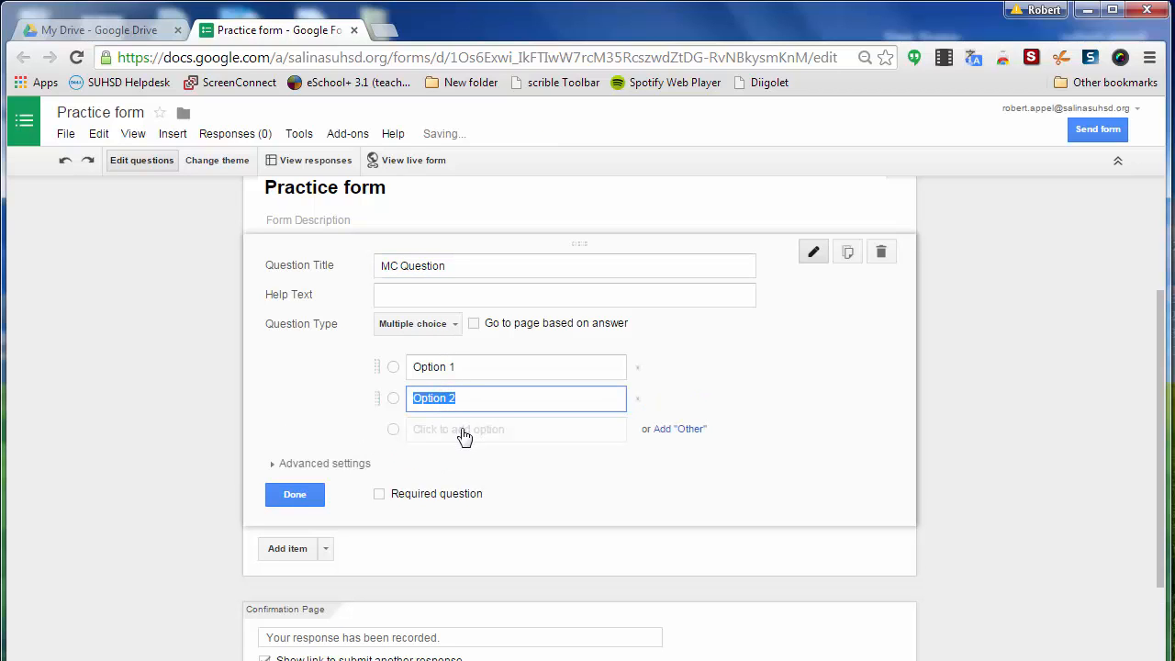
{"action": "left_click", "coordinate": [461, 430]}
{"action": "left_click", "coordinate": [464, 461]}
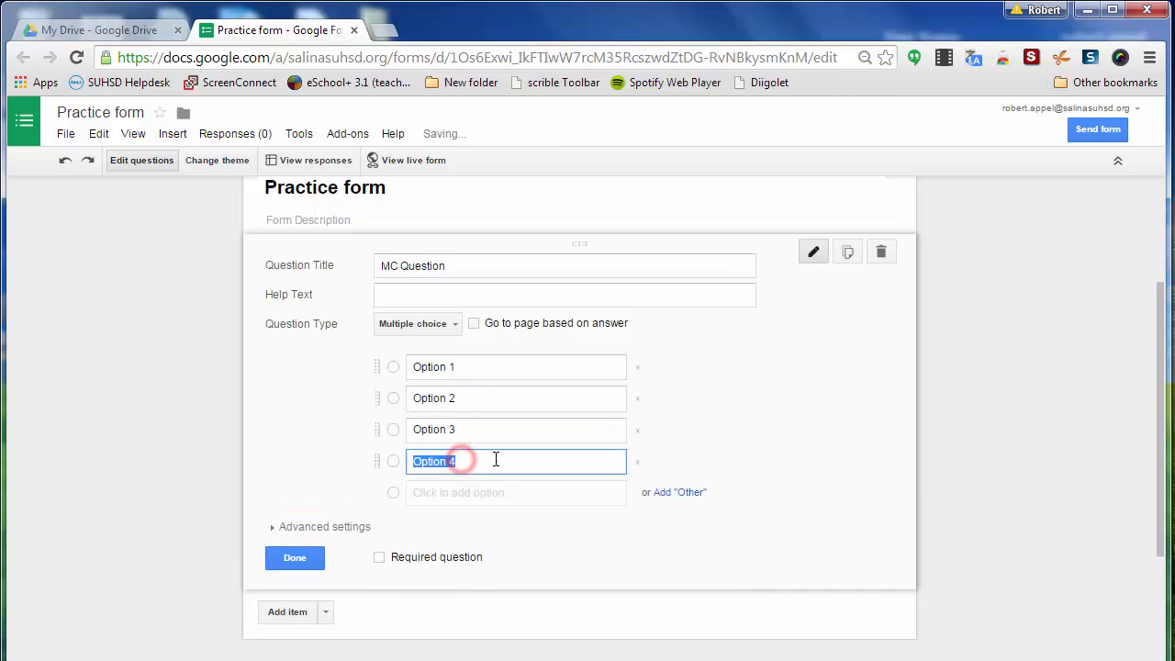
- Add an "Other" answer to MC Question, make the question required and finish editing it
{"action": "left_click", "coordinate": [688, 496]}
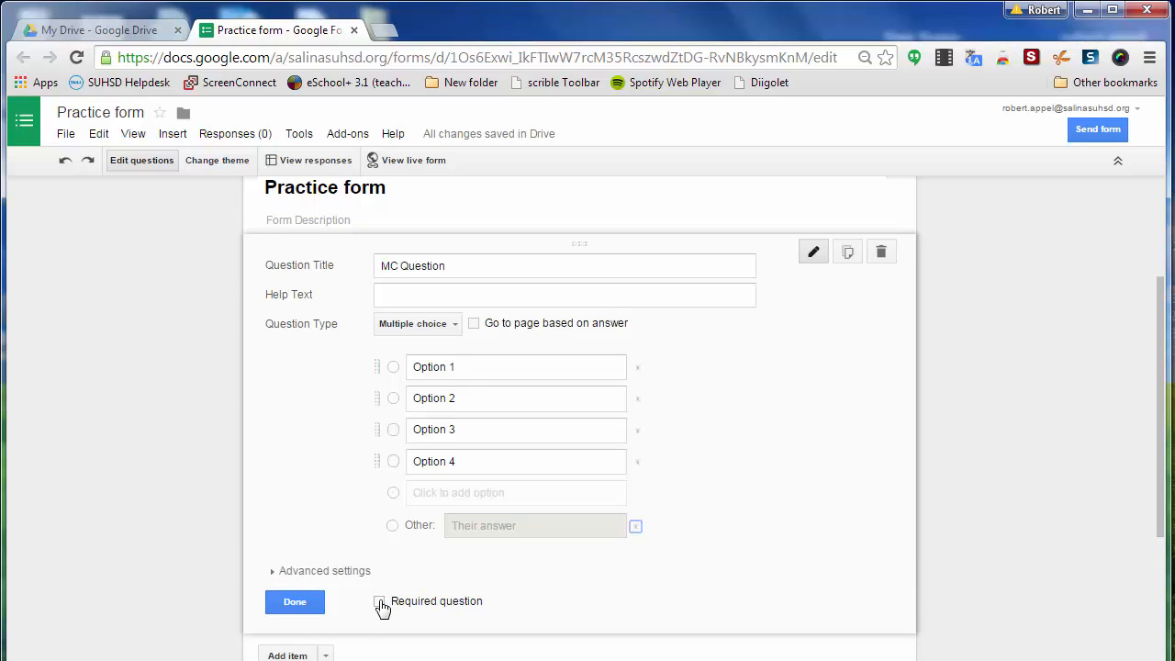
{"action": "left_click", "coordinate": [381, 602]}
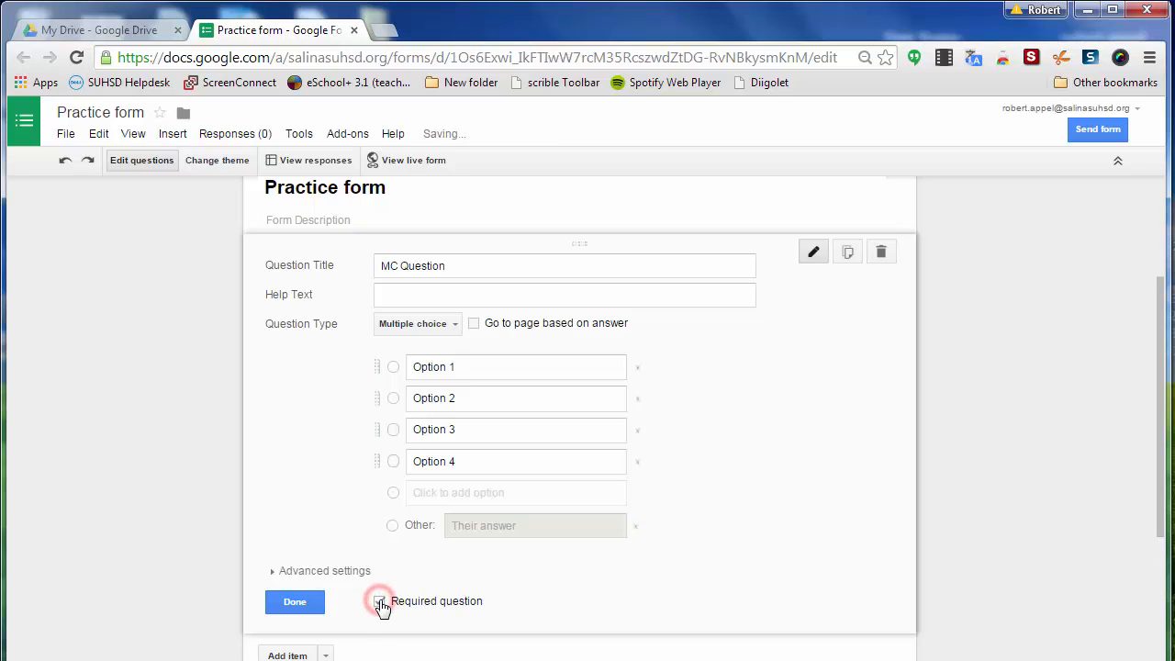
{"action": "left_click", "coordinate": [295, 603]}
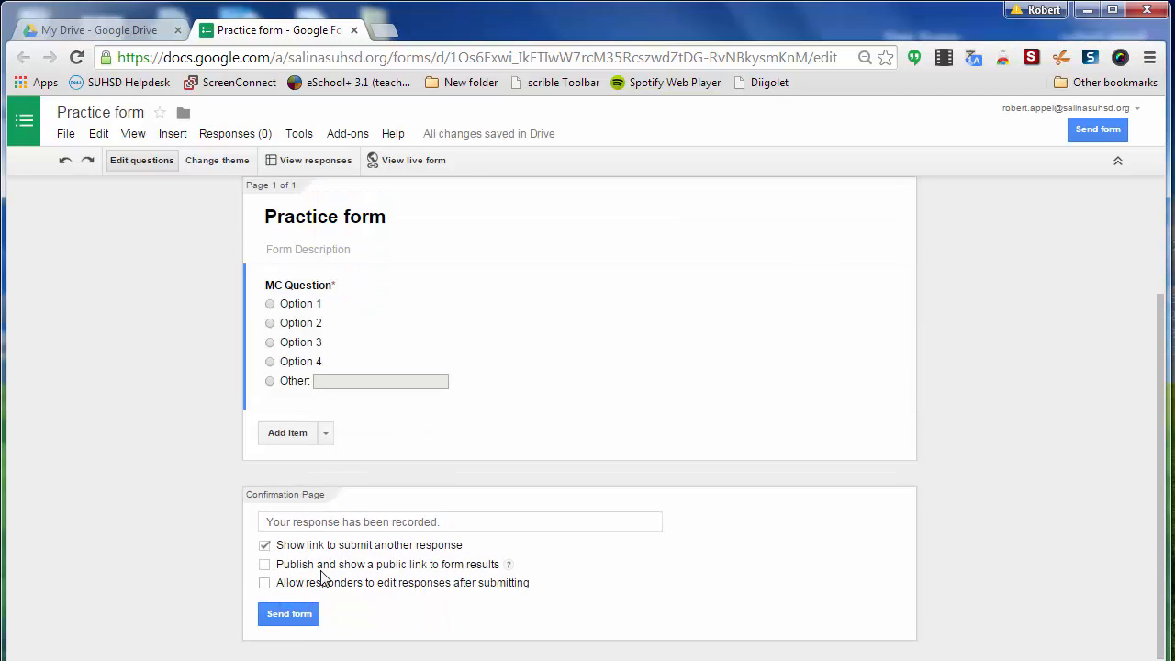
{"action": "left_click", "coordinate": [329, 437]}
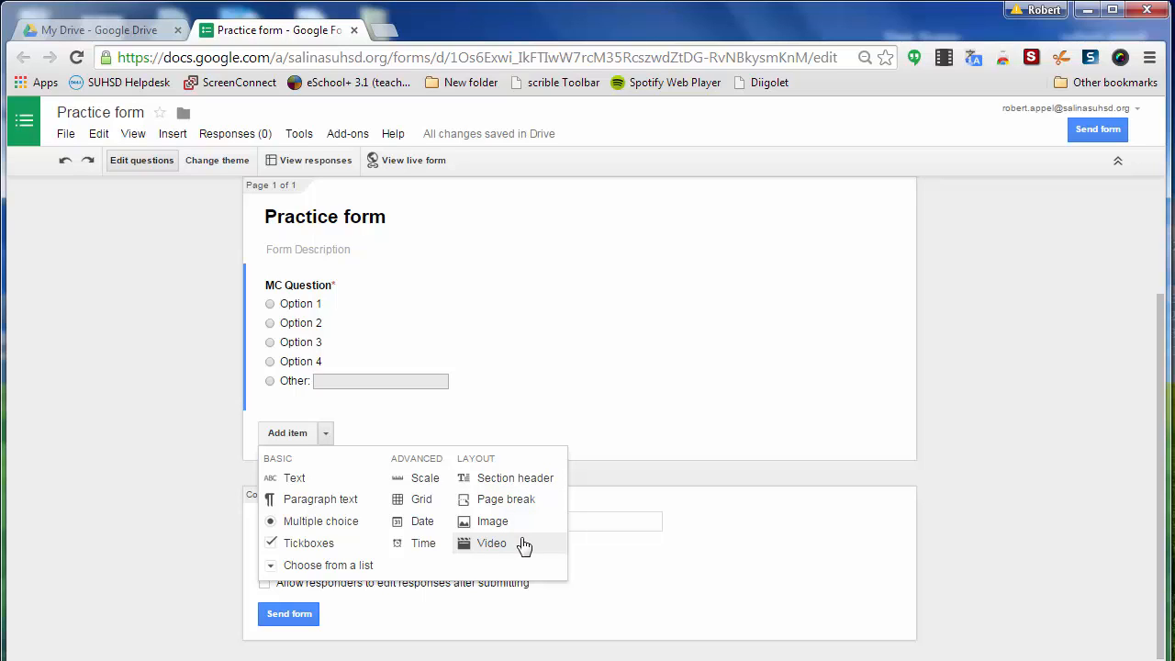
{"action": "left_click", "coordinate": [624, 575]}
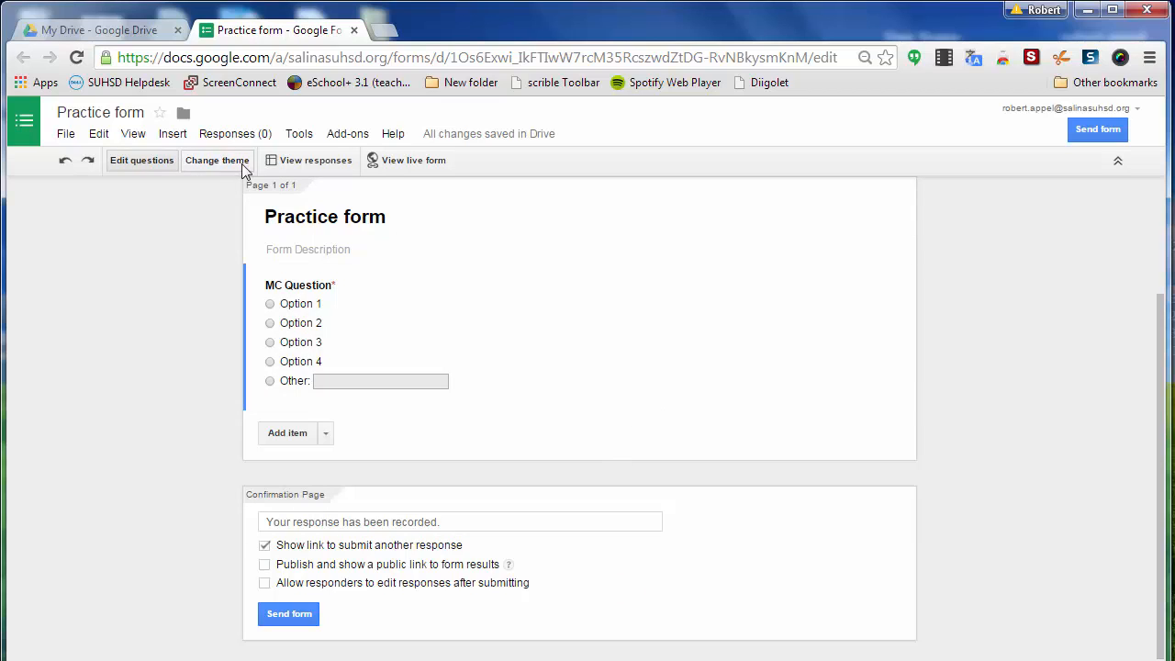
- Apply the Game Night theme to the form
{"action": "left_click", "coordinate": [216, 161]}
{"action": "scroll", "coordinate": [1104, 412], "scroll_direction": "down", "scroll_amount": 5}
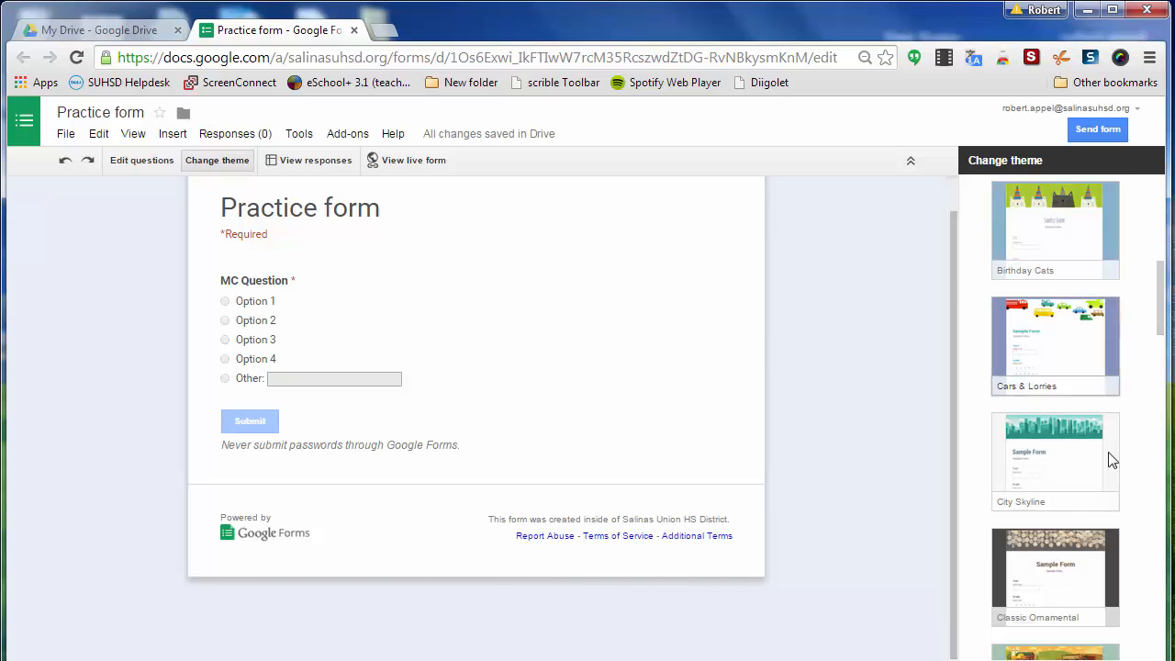
{"action": "scroll", "coordinate": [1077, 475], "scroll_direction": "down", "scroll_amount": 6}
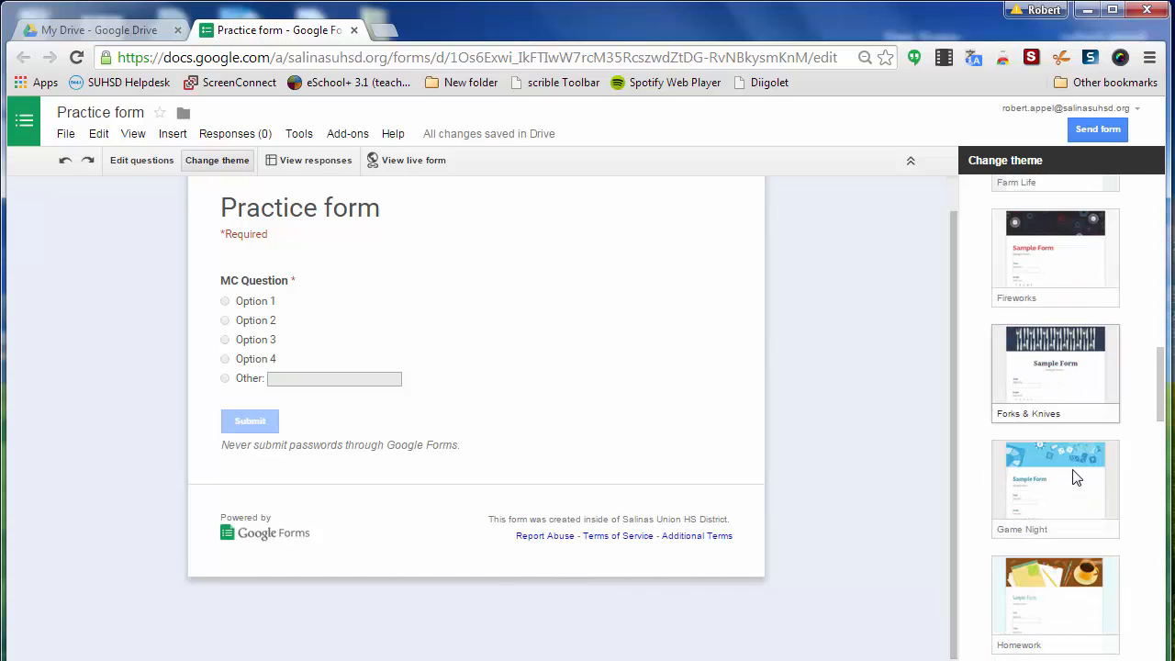
{"action": "left_click", "coordinate": [1068, 483]}
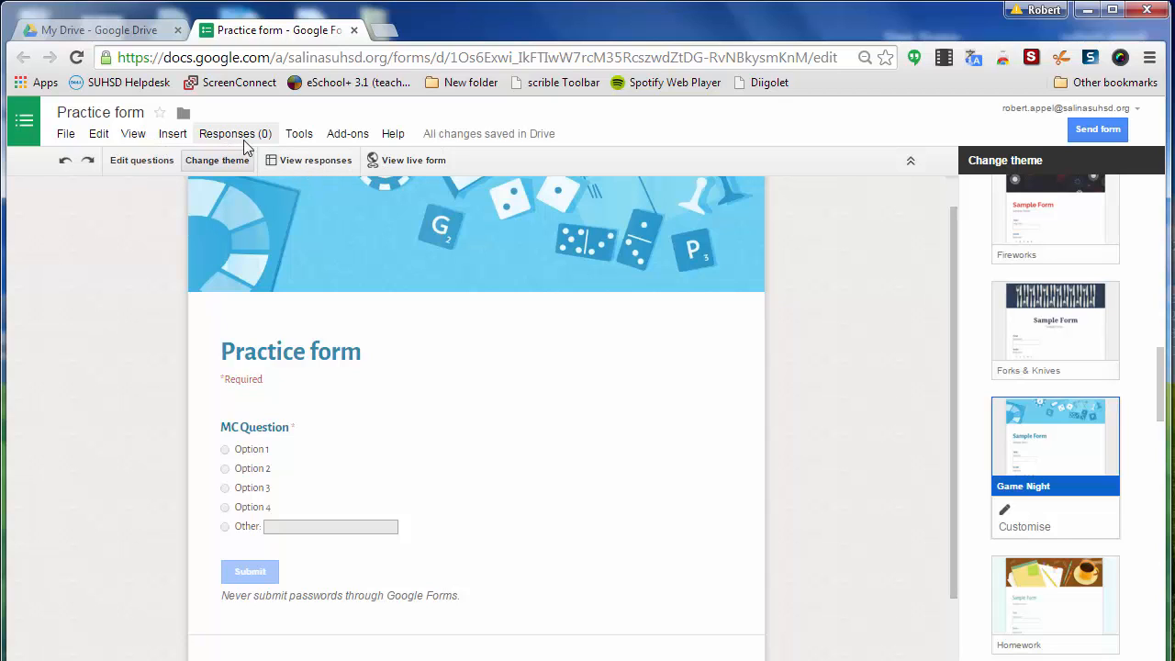
- Open the form's responses spreadsheet and return to the form editor
{"action": "left_click", "coordinate": [311, 162]}
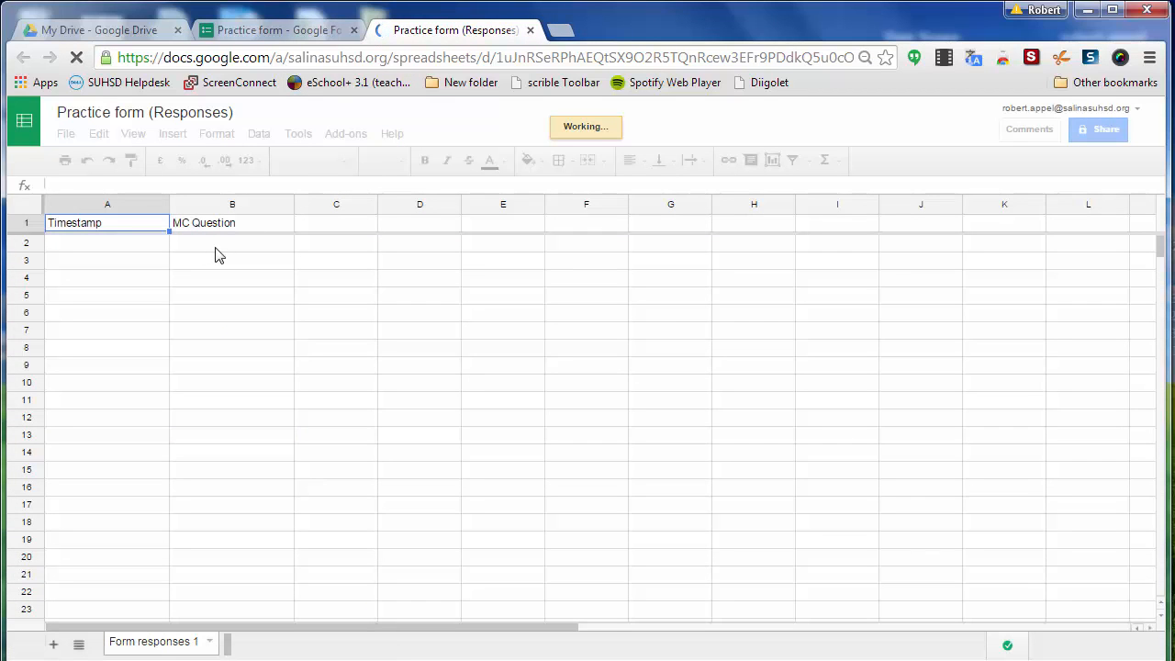
{"action": "left_click", "coordinate": [267, 27]}
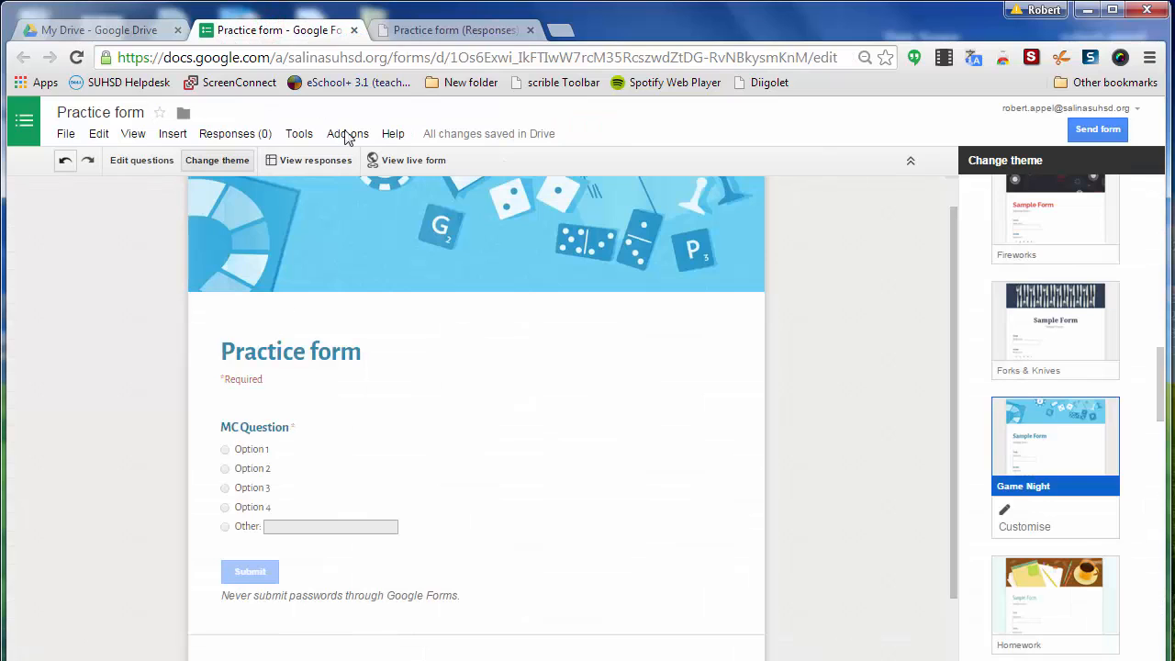
- Submit a response with Option 1 on the live form and check it in the responses spreadsheet
{"action": "left_click", "coordinate": [396, 161]}
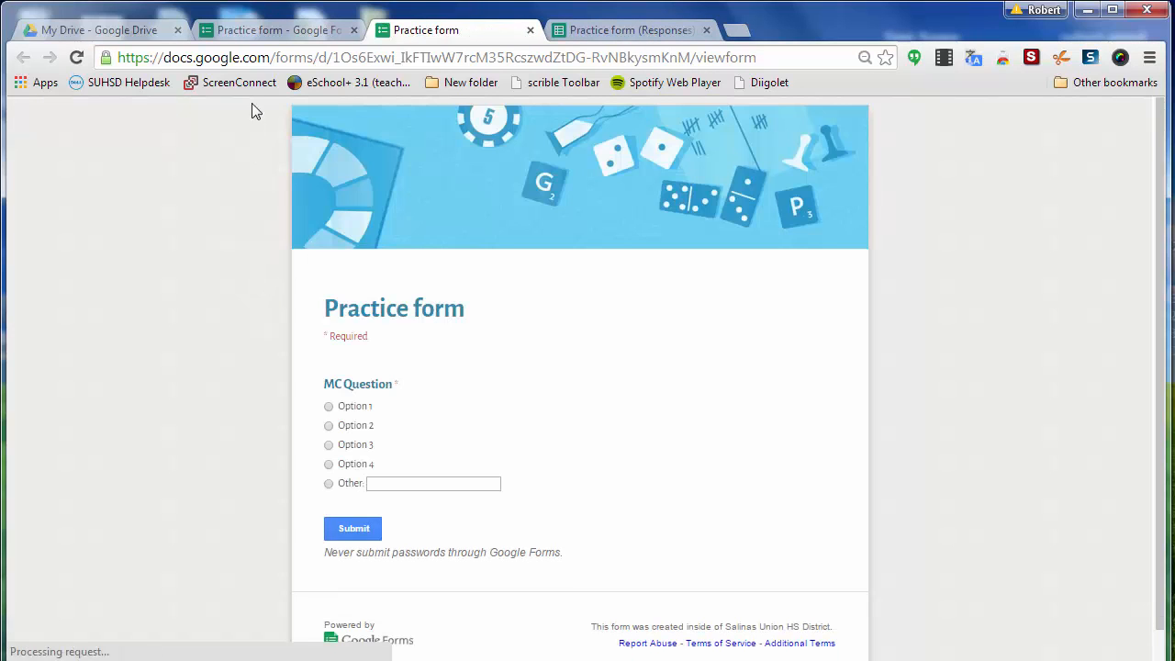
{"action": "left_click", "coordinate": [298, 55]}
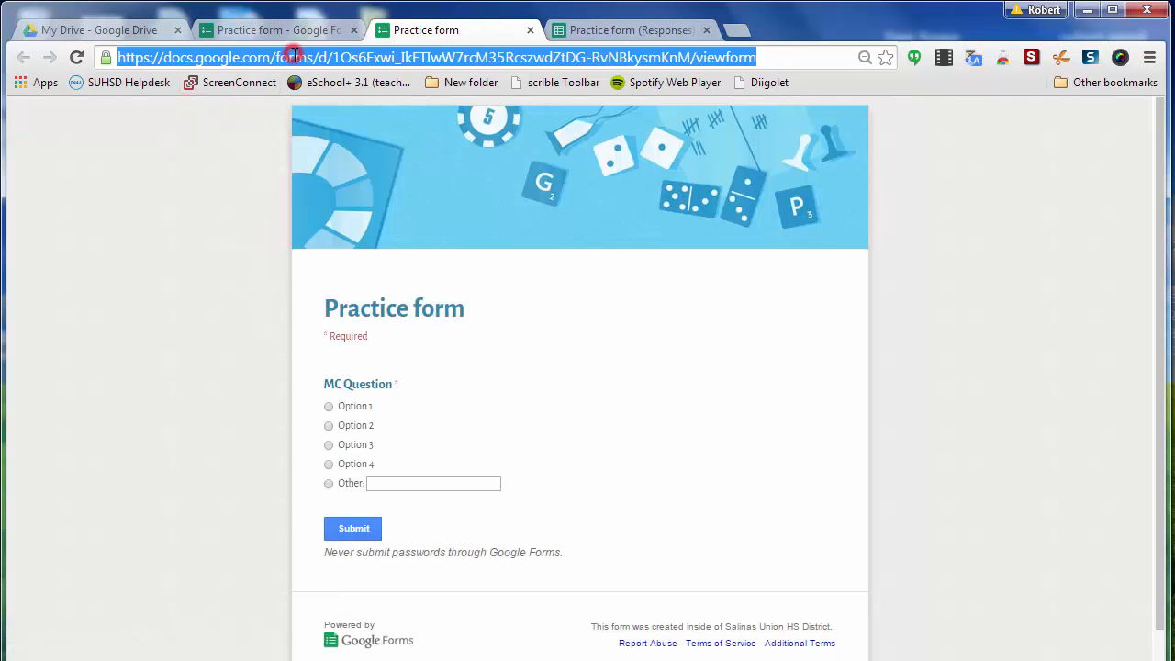
{"action": "left_click", "coordinate": [328, 407]}
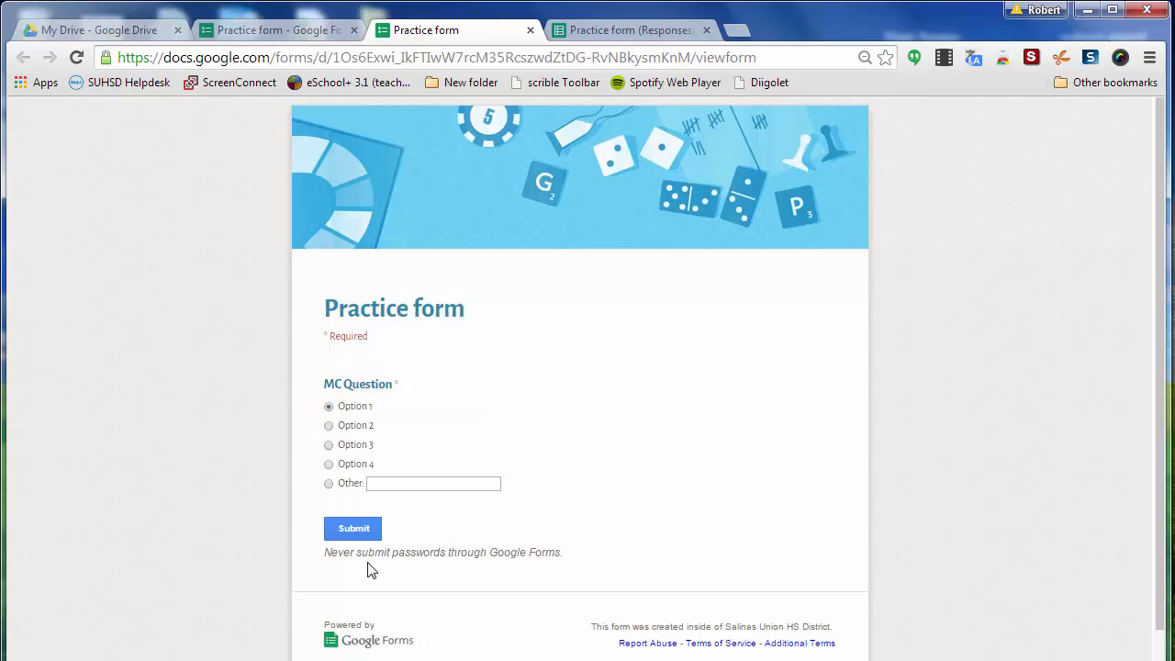
{"action": "left_click", "coordinate": [356, 530]}
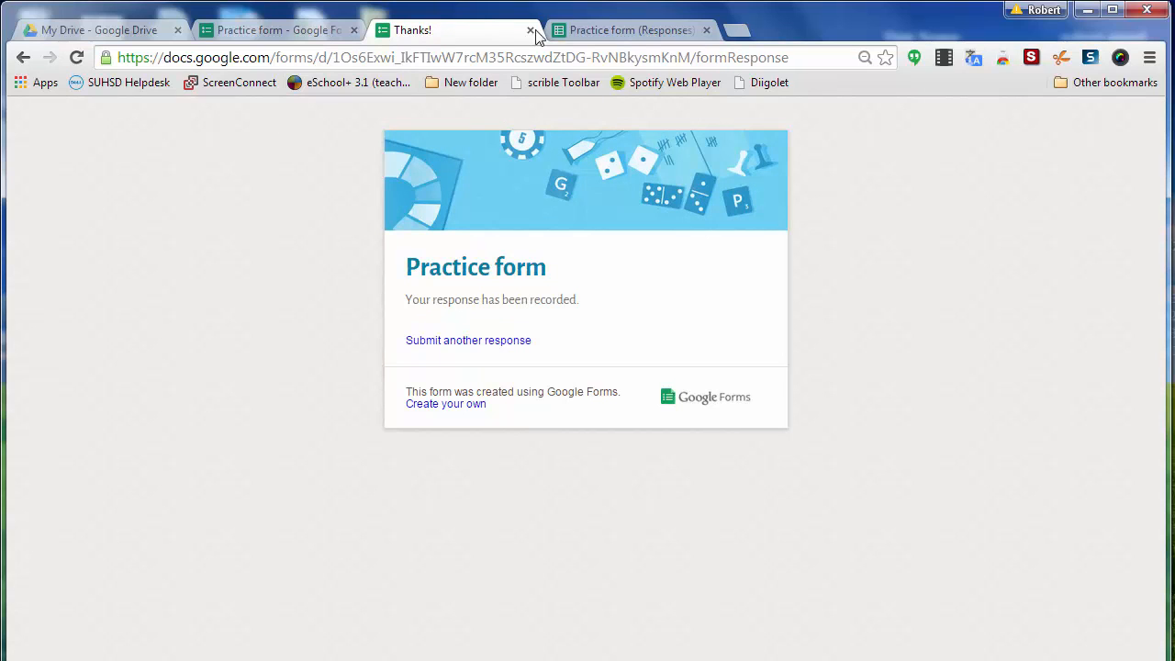
{"action": "left_click", "coordinate": [614, 30]}
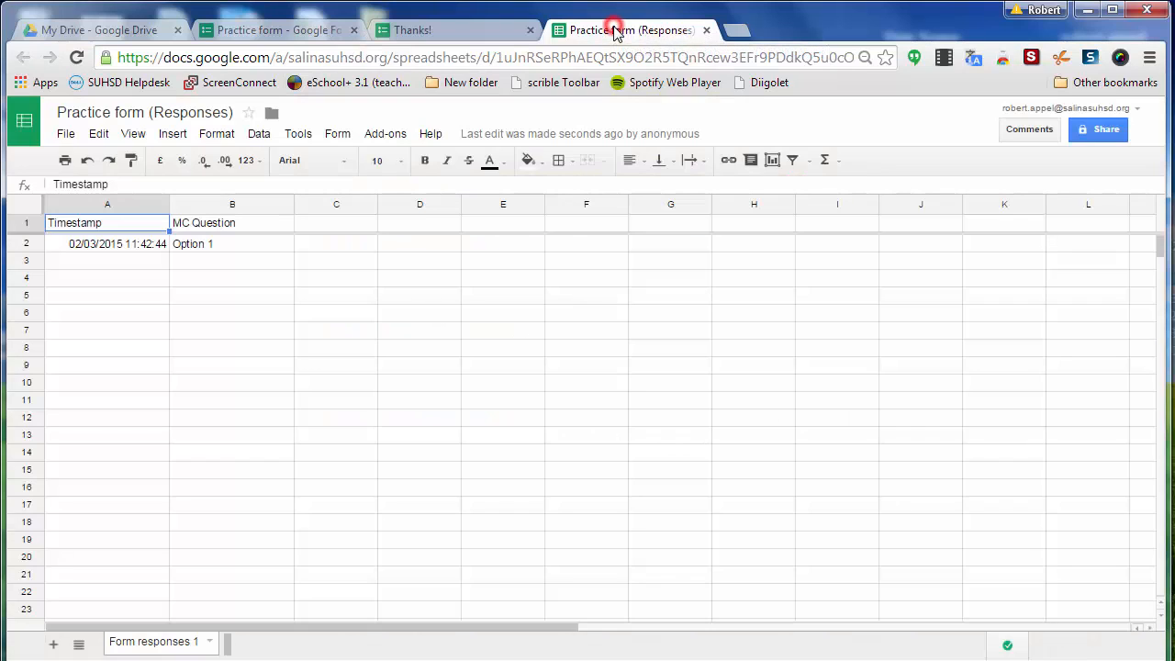